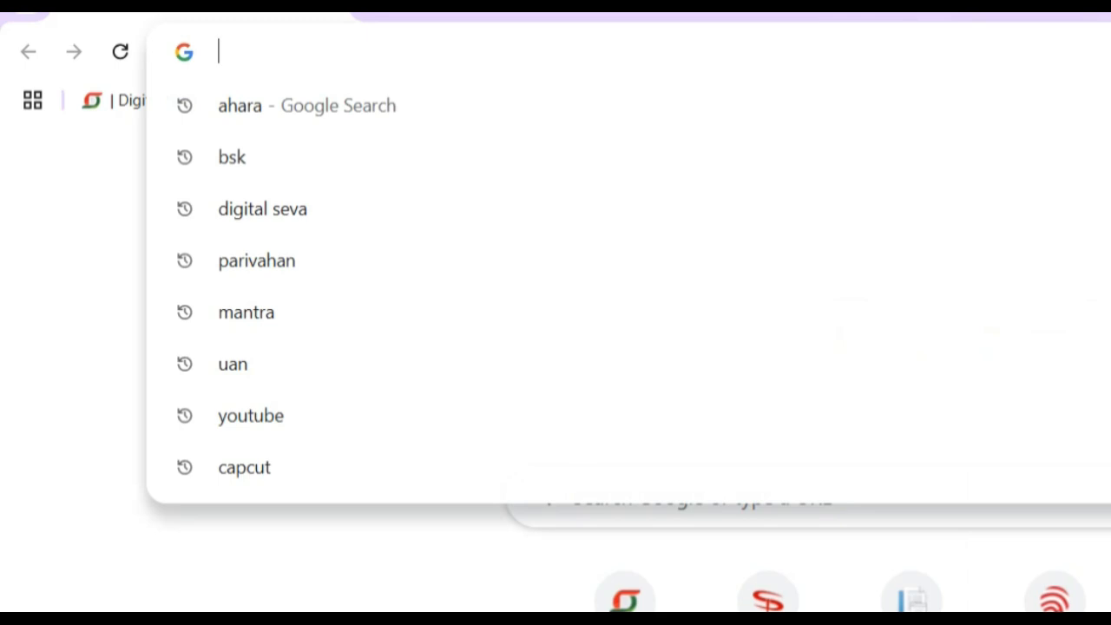
Search Google for bsk and open the bsk.karnataka.gov.in Download Receipt result.
{"action": "type", "text": "bsk"}
{"action": "key", "text": "Return"}
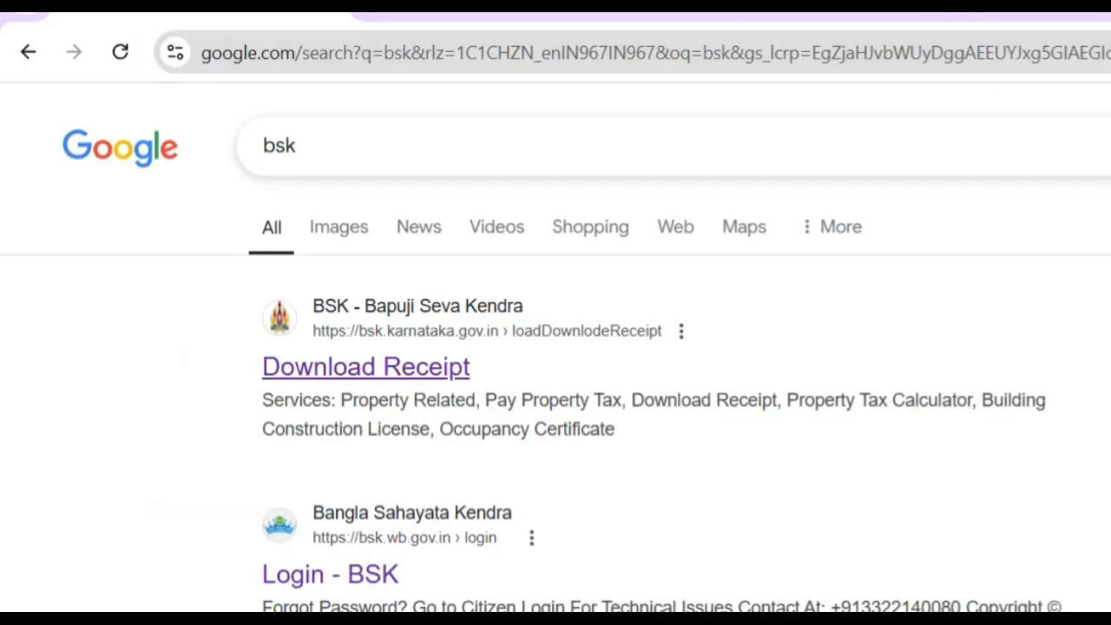
{"action": "left_click", "coordinate": [366, 366]}
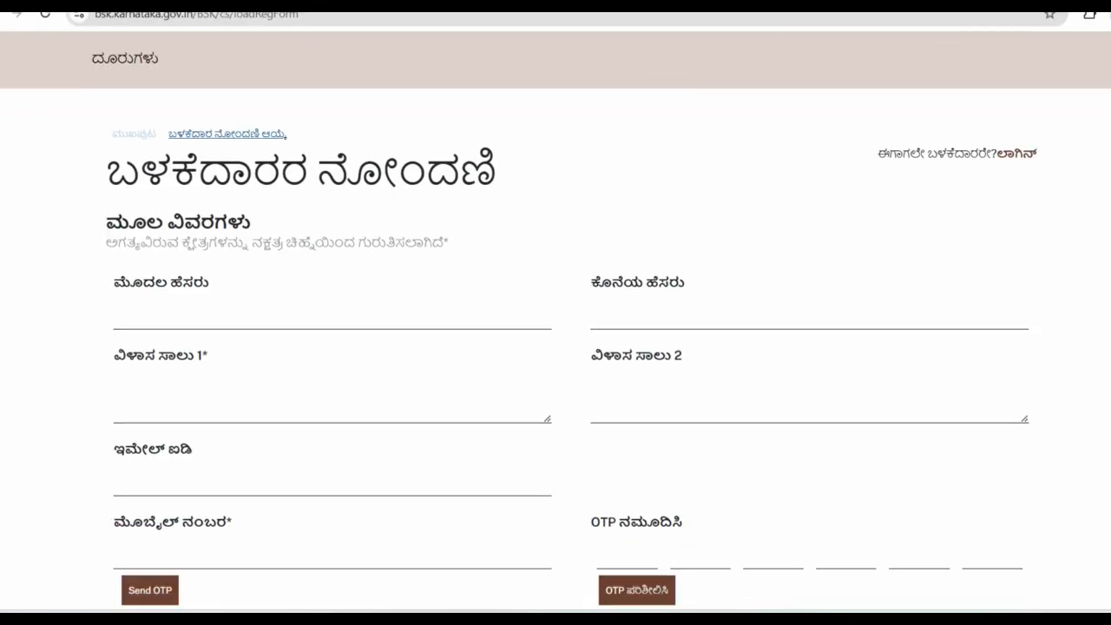
Click into the first-name field of the citizen registration form.
{"action": "left_click", "coordinate": [122, 314]}
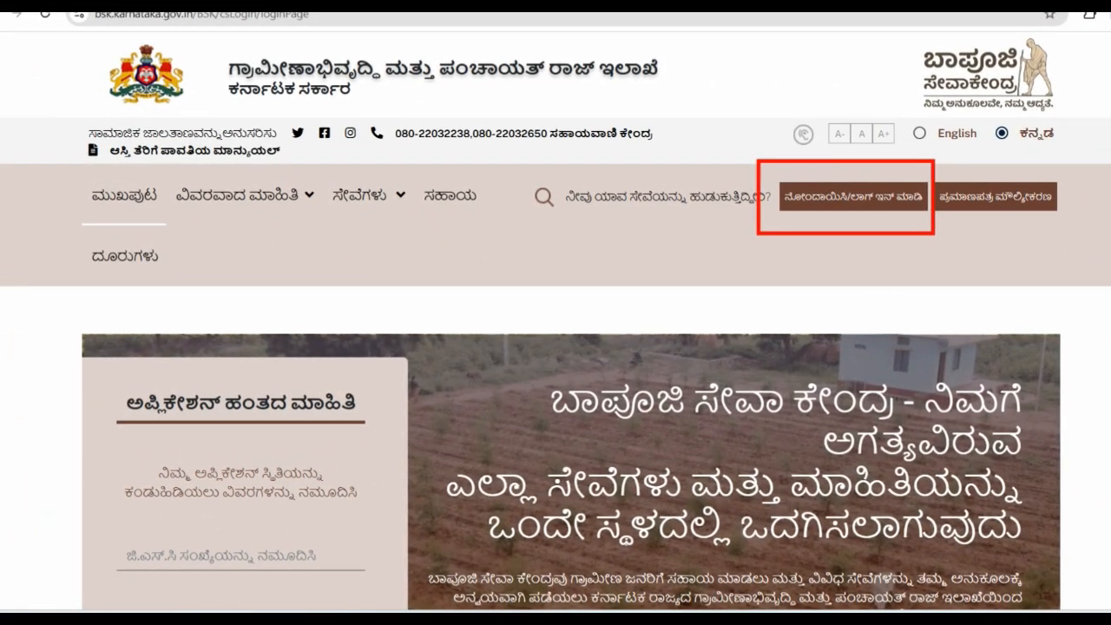
Log in through Register/Login with the registered mobile number, OTP and captcha.
{"action": "left_click", "coordinate": [854, 197]}
{"action": "left_click", "coordinate": [511, 264]}
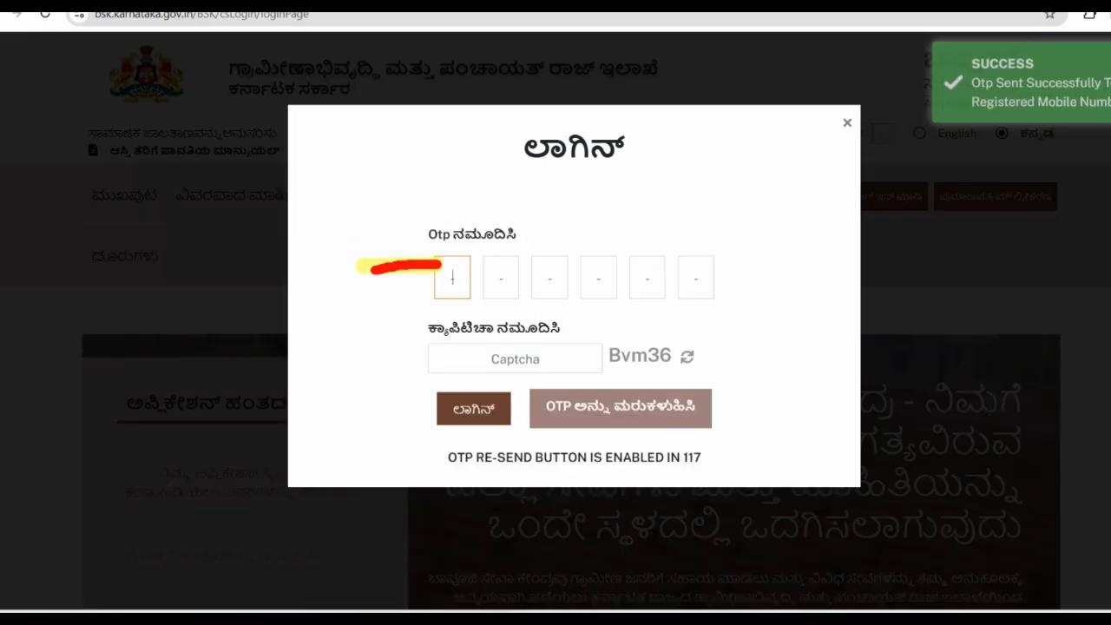
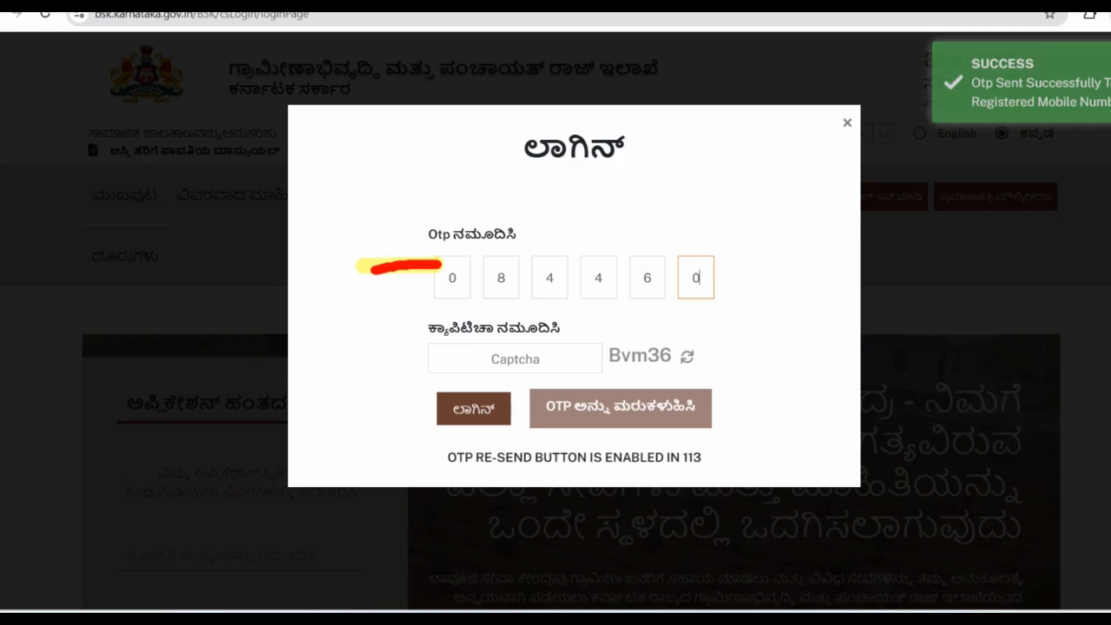
{"action": "left_click", "coordinate": [515, 359]}
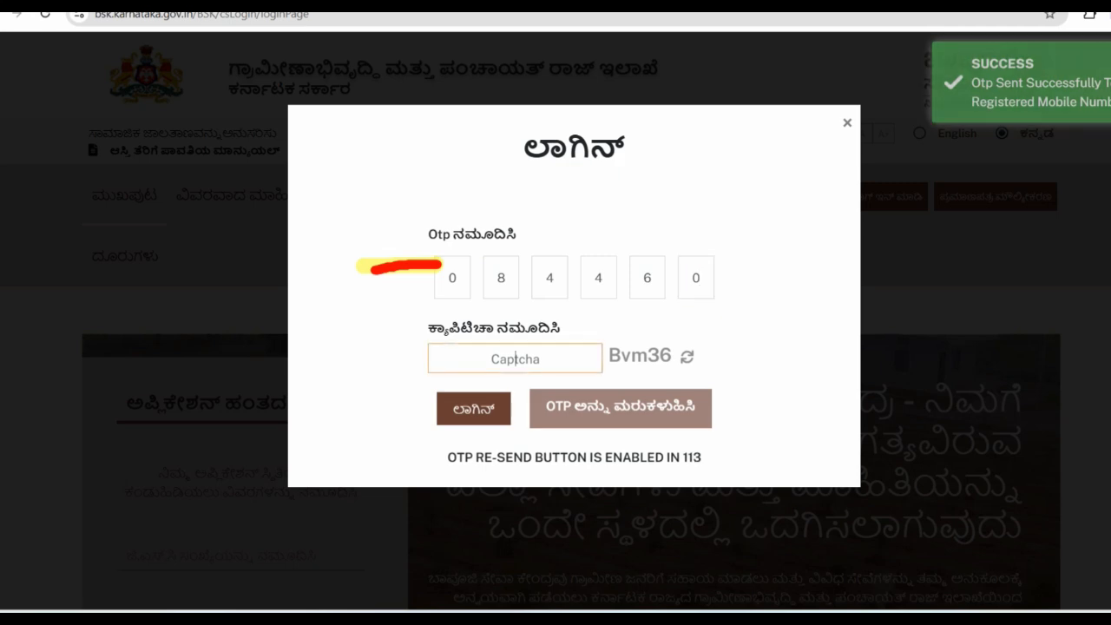
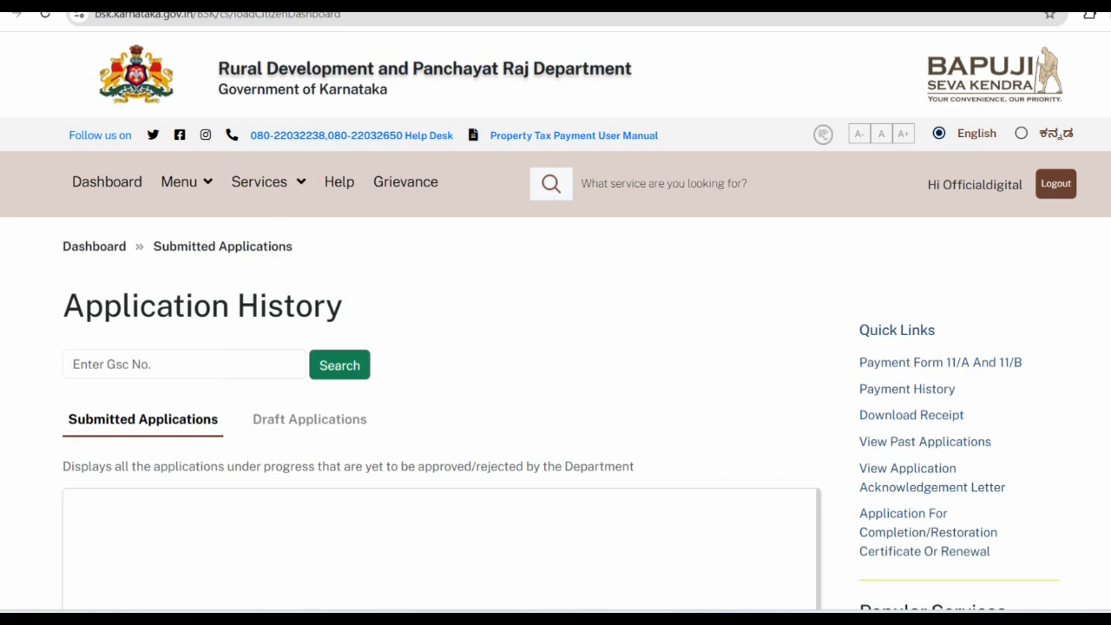
Open the portal services list and scroll down to Pay Property Tax.
{"action": "left_click", "coordinate": [259, 181]}
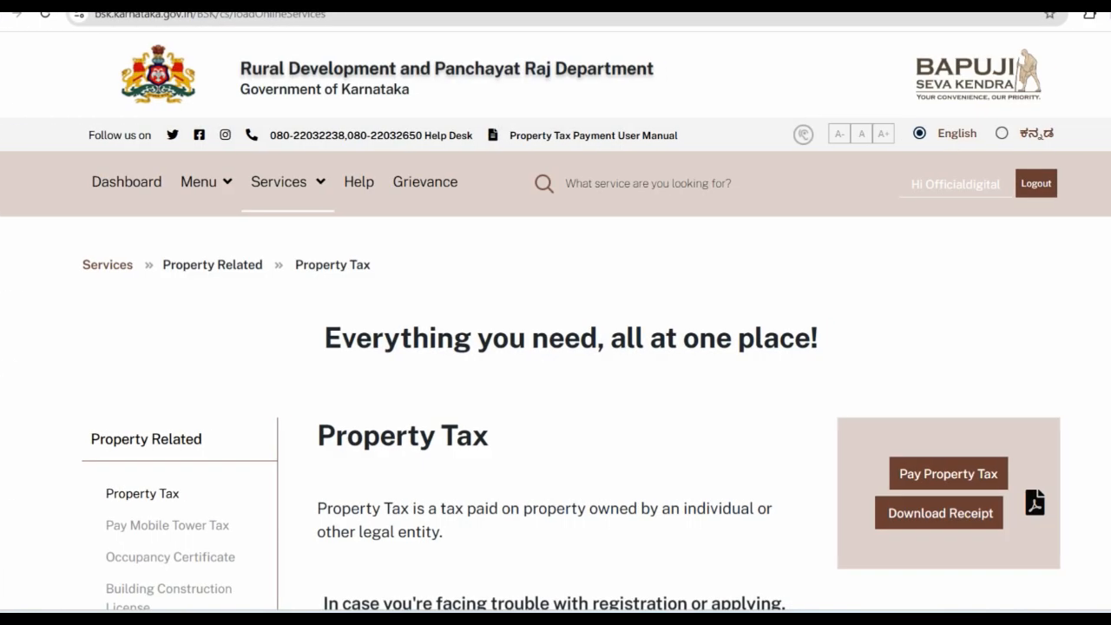
{"action": "scroll", "coordinate": [556, 347], "scroll_direction": "down", "scroll_amount": 2}
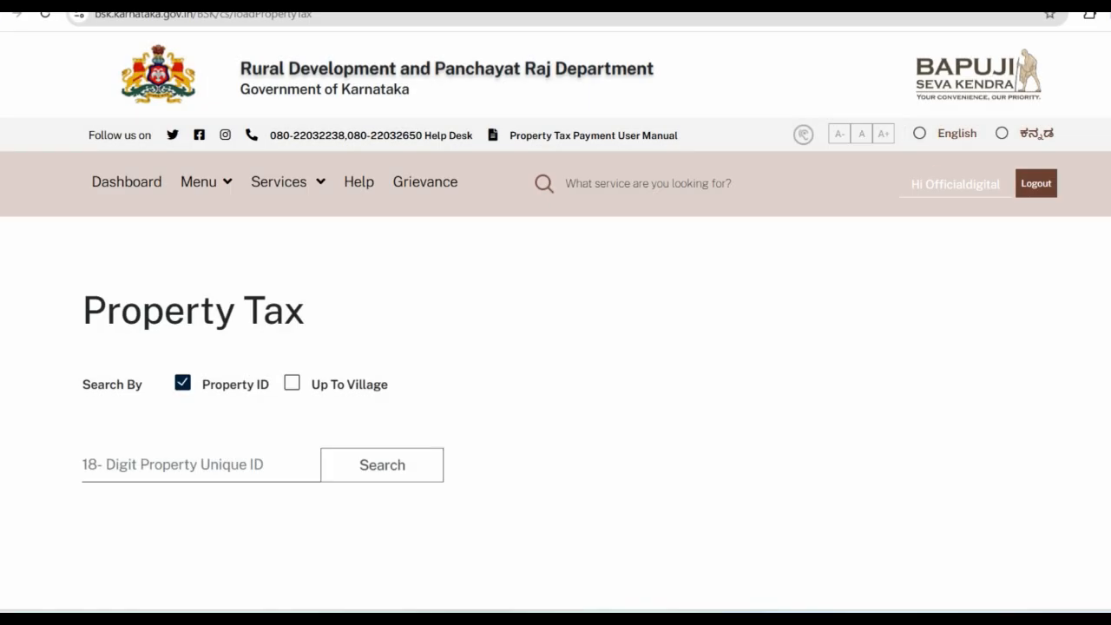
{"action": "scroll", "coordinate": [555, 347], "scroll_direction": "down", "scroll_amount": 2}
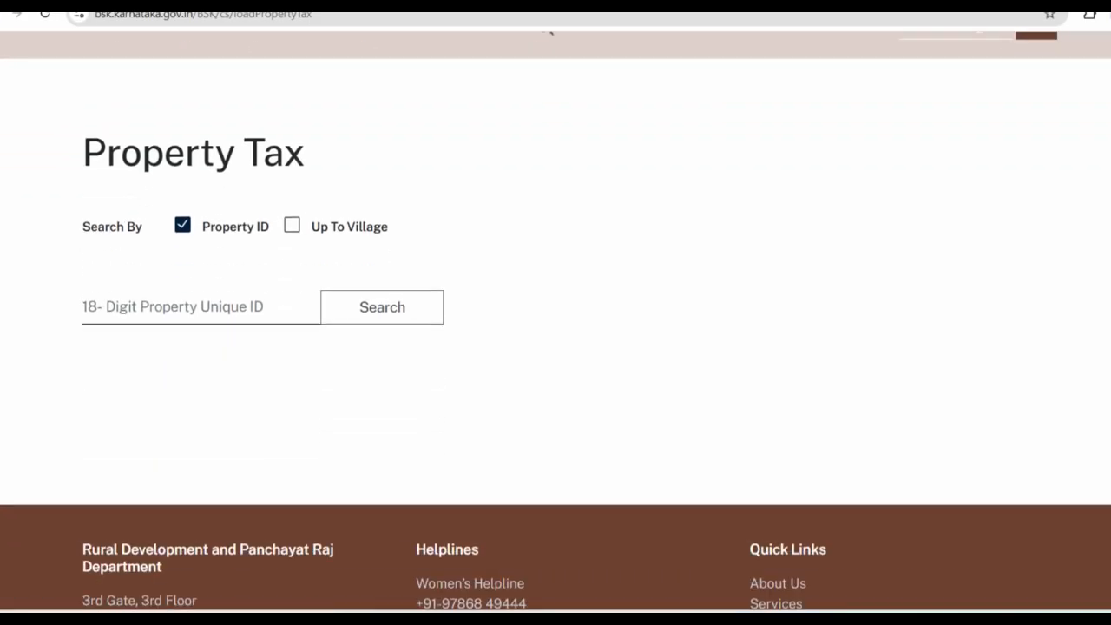
{"action": "left_click", "coordinate": [173, 306]}
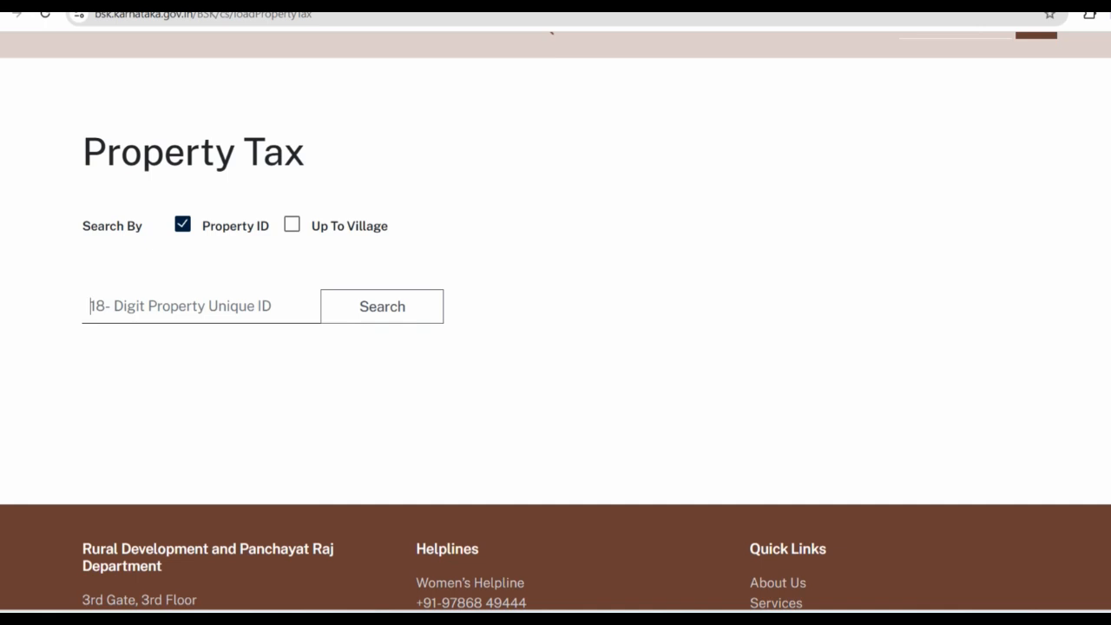
{"action": "left_click", "coordinate": [293, 224]}
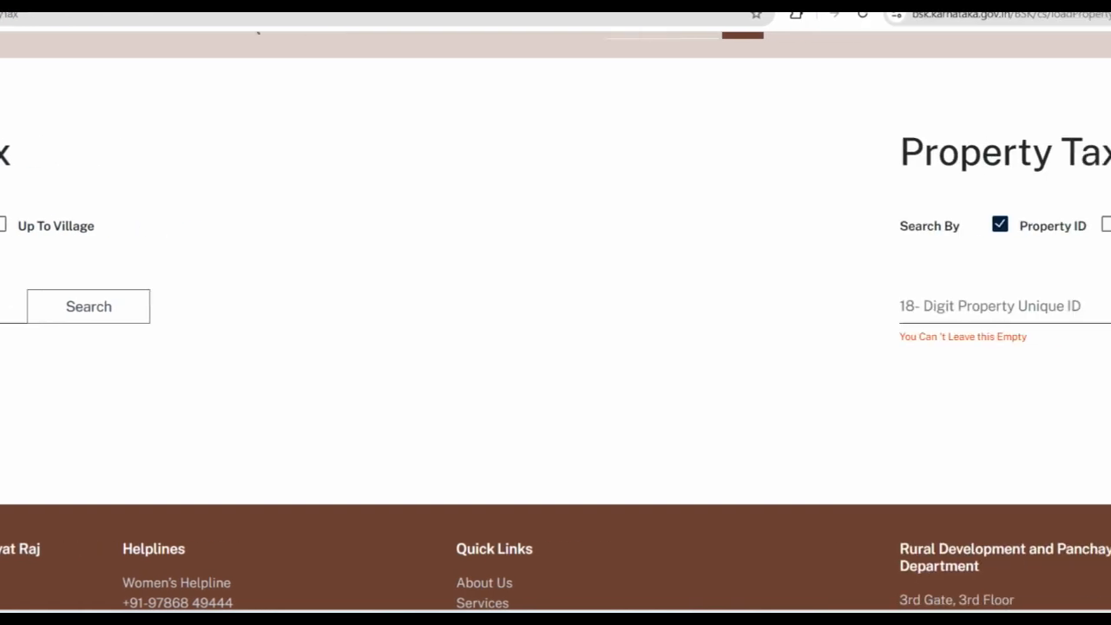
Select district BAGALKOTE, taluka BAGALKOT, and NEERALAKERI as gram panchayat and village.
{"action": "left_click", "coordinate": [262, 340]}
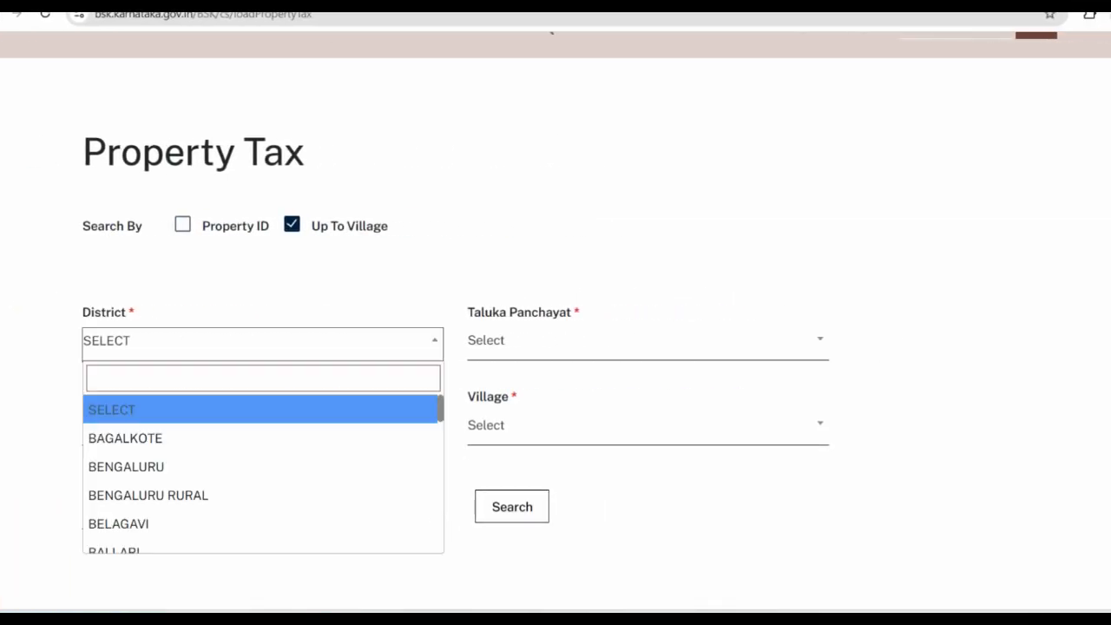
{"action": "left_click", "coordinate": [131, 437]}
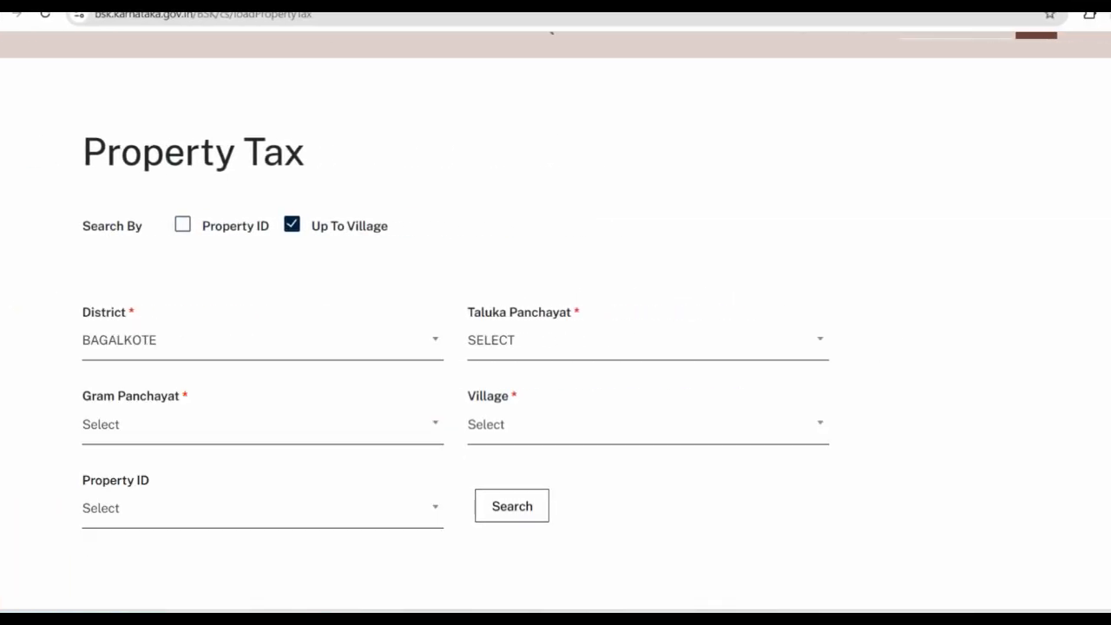
{"action": "left_click", "coordinate": [648, 340]}
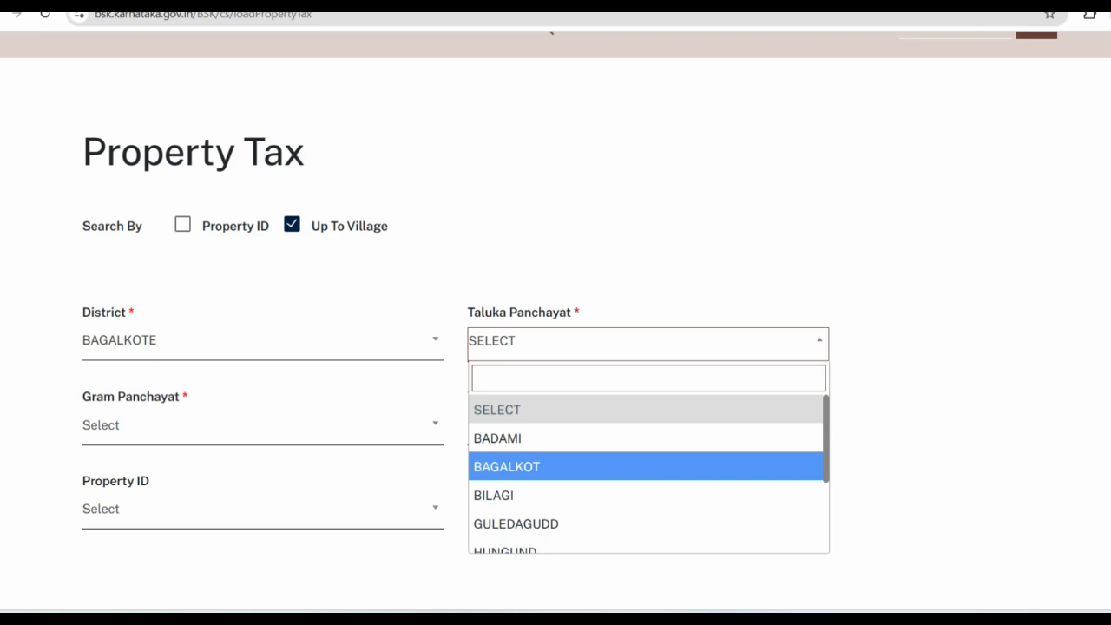
{"action": "left_click", "coordinate": [506, 466]}
{"action": "scroll", "coordinate": [556, 347], "scroll_direction": "down", "scroll_amount": 1}
{"action": "left_click", "coordinate": [262, 345]}
{"action": "left_click", "coordinate": [131, 442]}
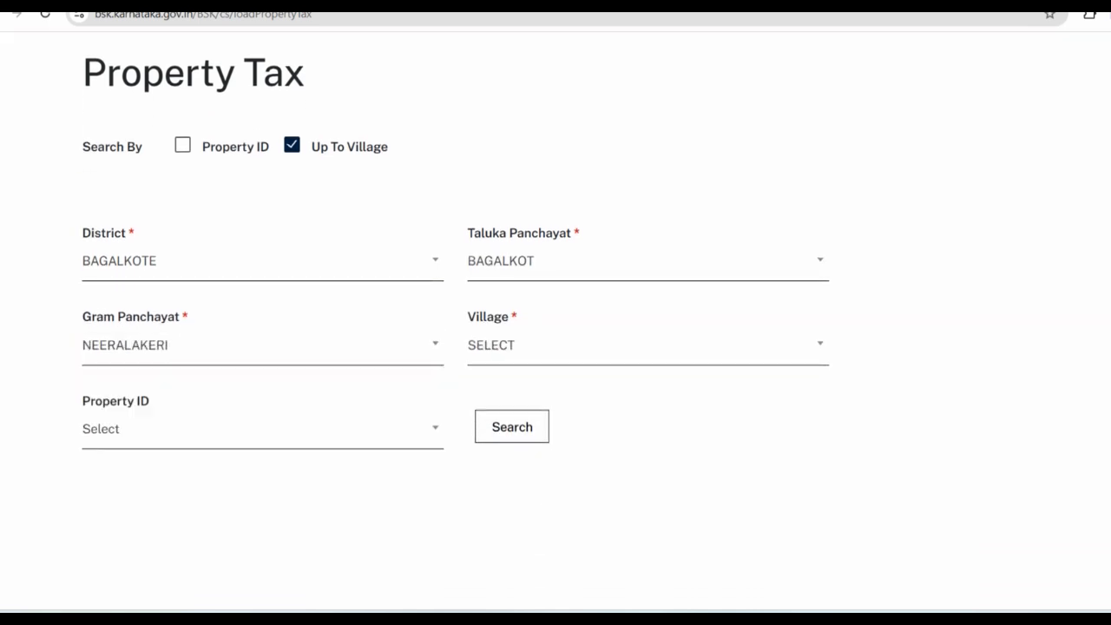
{"action": "left_click", "coordinate": [648, 345]}
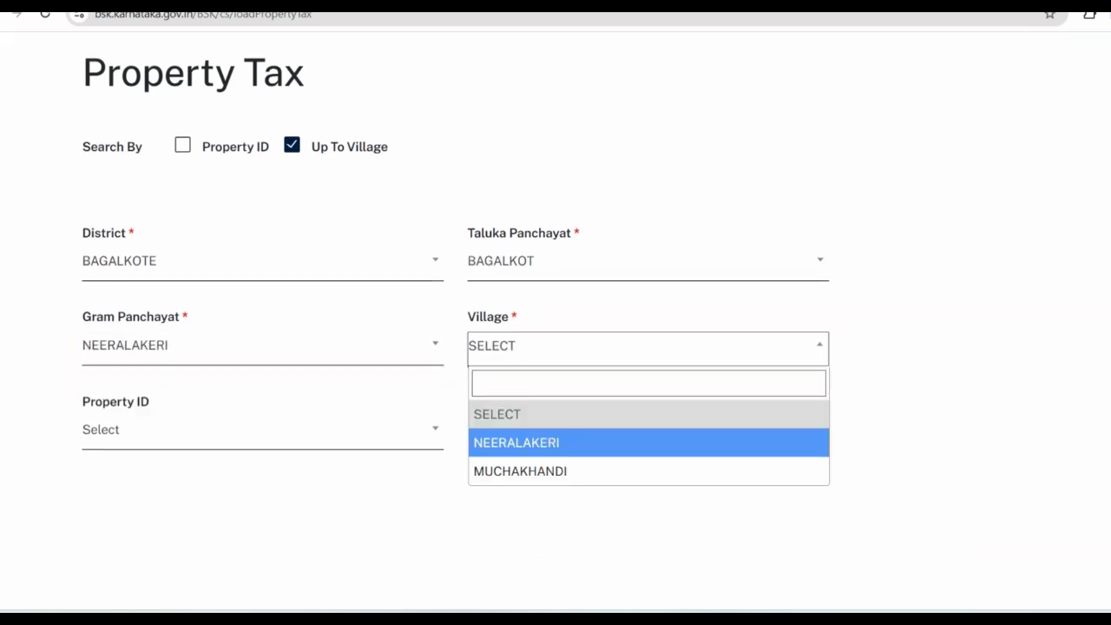
{"action": "left_click", "coordinate": [516, 442]}
Pick the property ID from the list and search its tax details.
{"action": "left_click", "coordinate": [262, 430]}
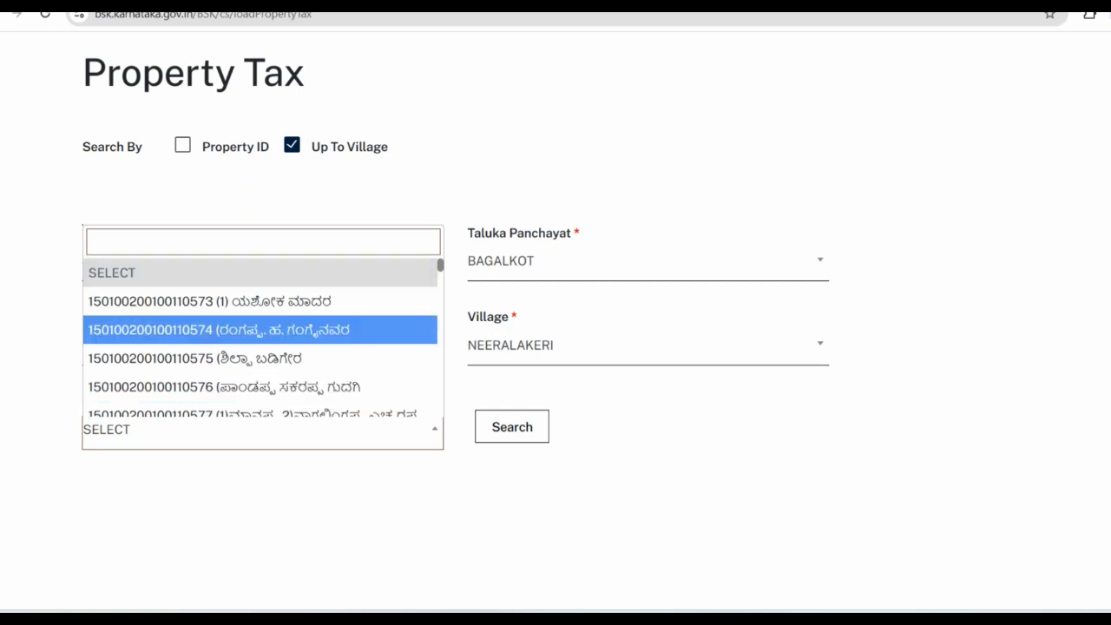
{"action": "scroll", "coordinate": [261, 332], "scroll_direction": "down", "scroll_amount": 2}
{"action": "scroll", "coordinate": [261, 338], "scroll_direction": "down", "scroll_amount": 8}
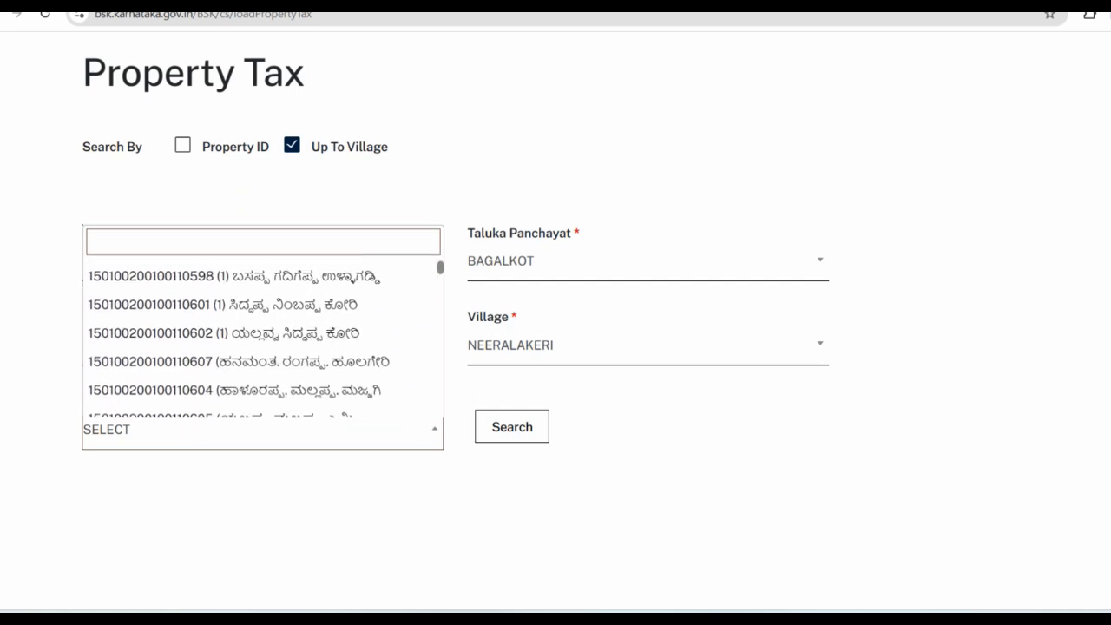
{"action": "scroll", "coordinate": [261, 338], "scroll_direction": "down", "scroll_amount": 8}
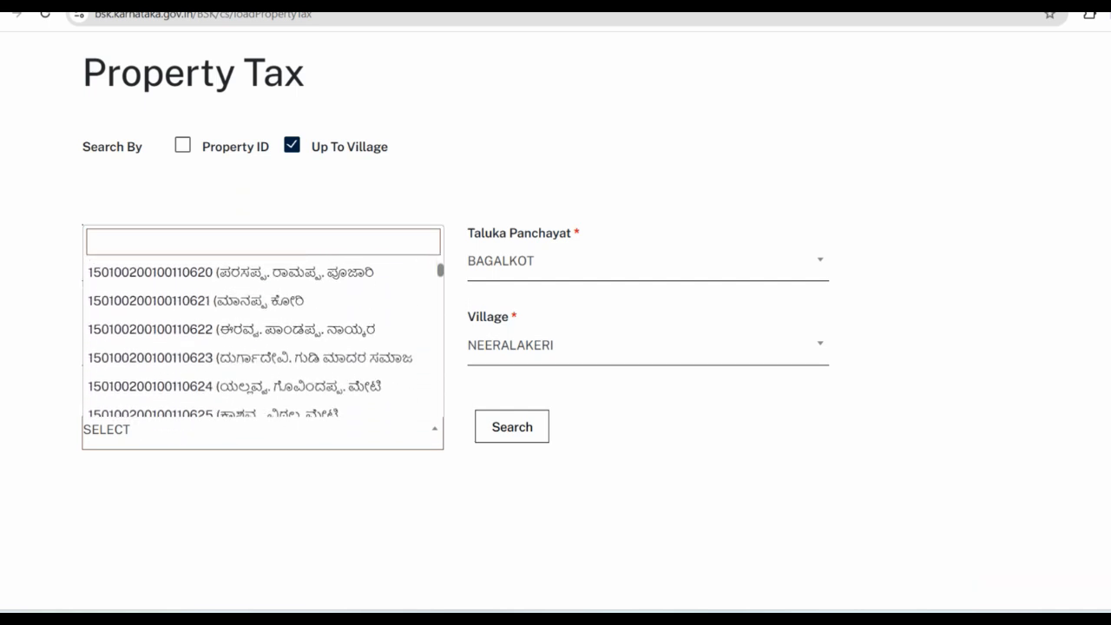
{"action": "scroll", "coordinate": [260, 325], "scroll_direction": "down", "scroll_amount": 8}
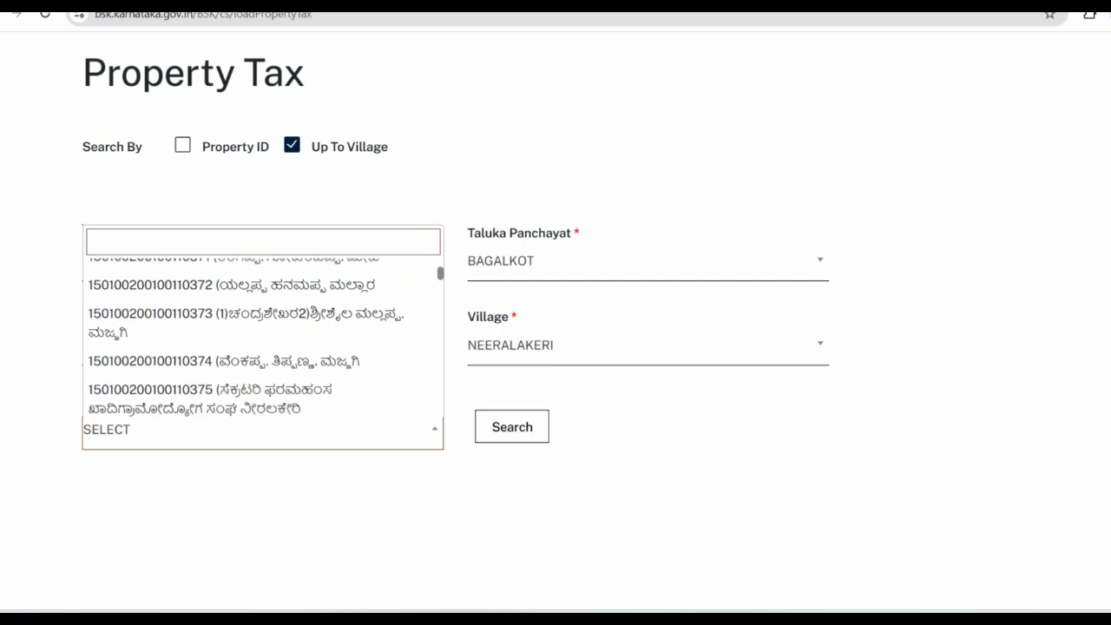
{"action": "scroll", "coordinate": [261, 347], "scroll_direction": "down", "scroll_amount": 5}
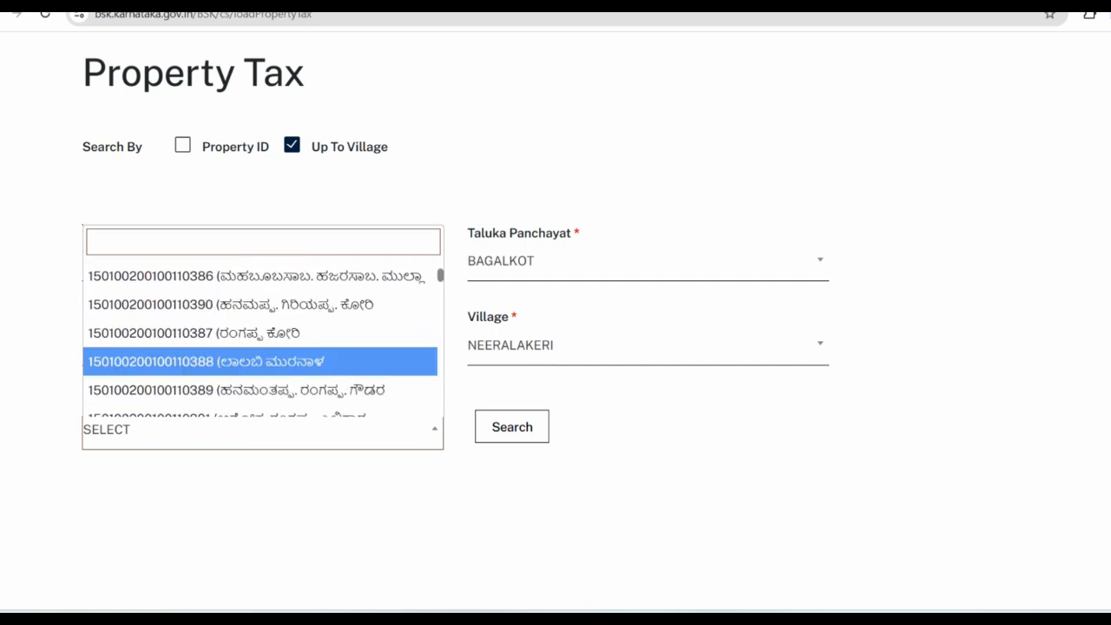
{"action": "left_click", "coordinate": [261, 361]}
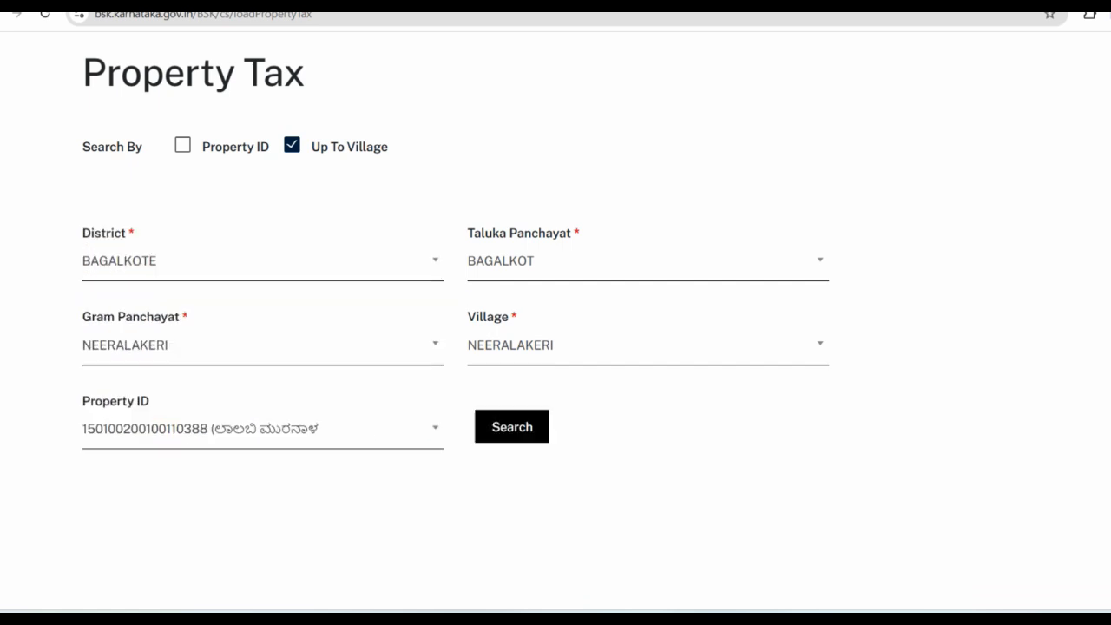
{"action": "left_click", "coordinate": [512, 426]}
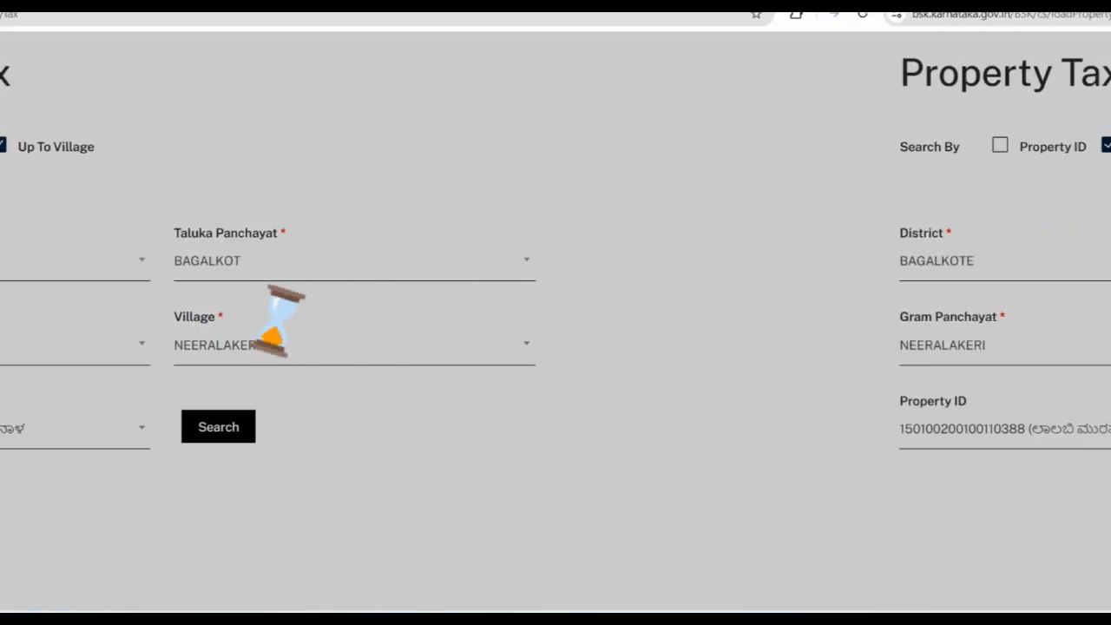
{"action": "scroll", "coordinate": [556, 348], "scroll_direction": "down", "scroll_amount": 4}
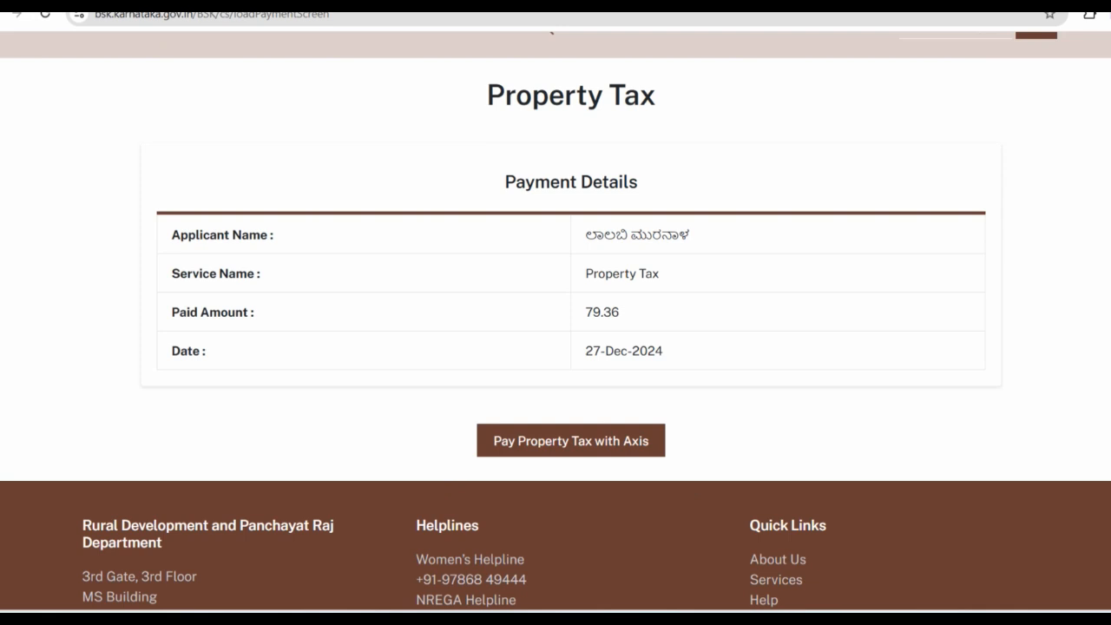
Pay the 79.36 property tax with Axis and confirm the payment.
{"action": "left_click", "coordinate": [571, 442]}
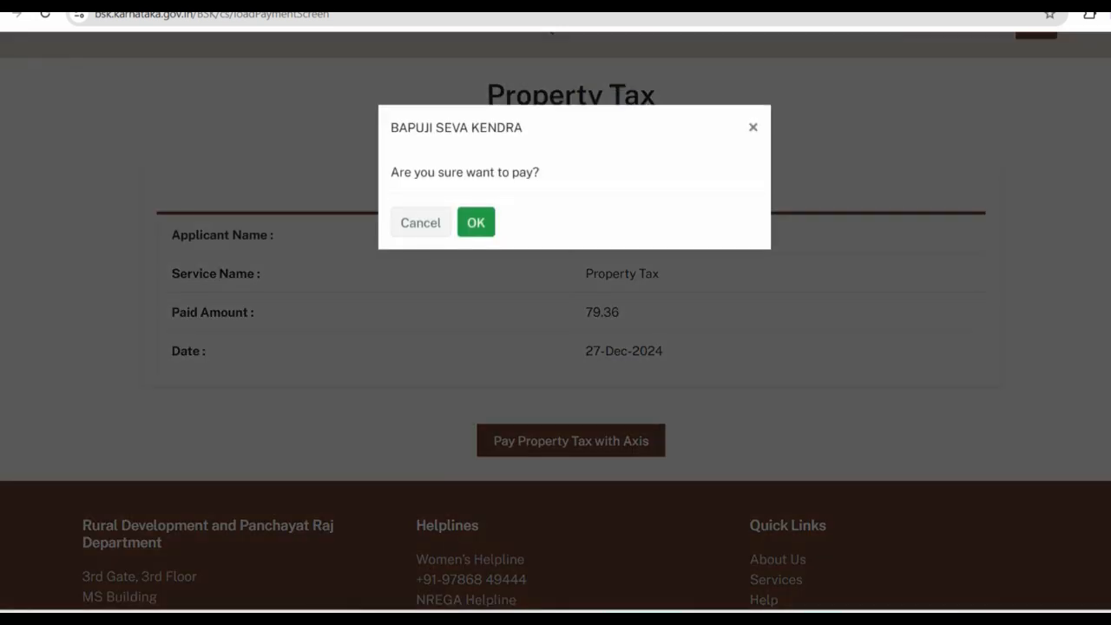
{"action": "left_click", "coordinate": [476, 223]}
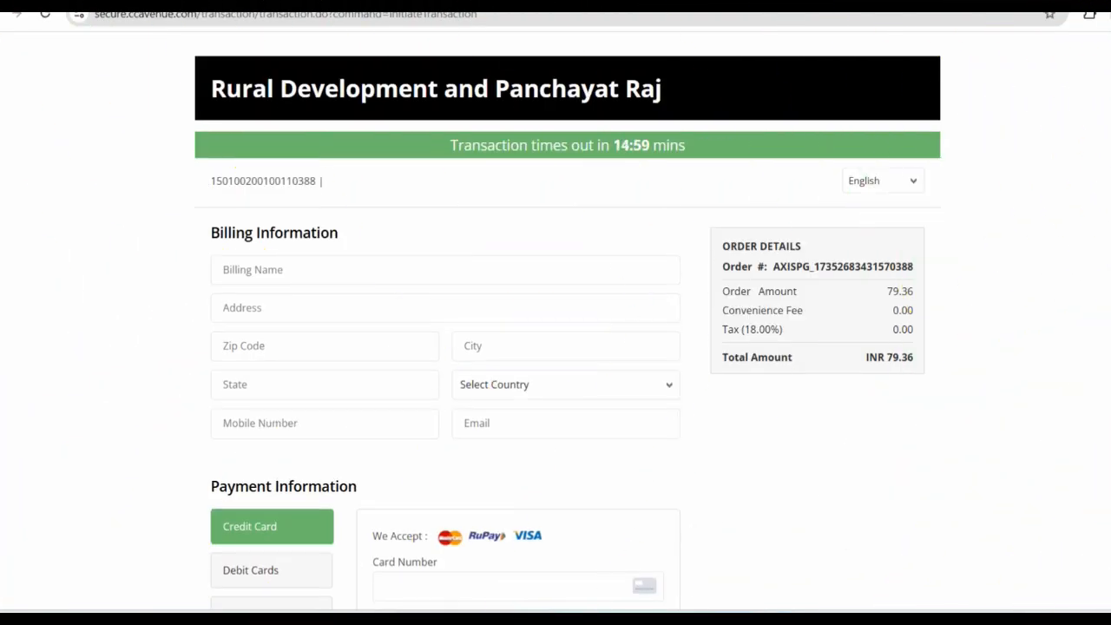
Enter the billing name and address, zip code 581001 and city bagalkot.
{"action": "left_click", "coordinate": [445, 269]}
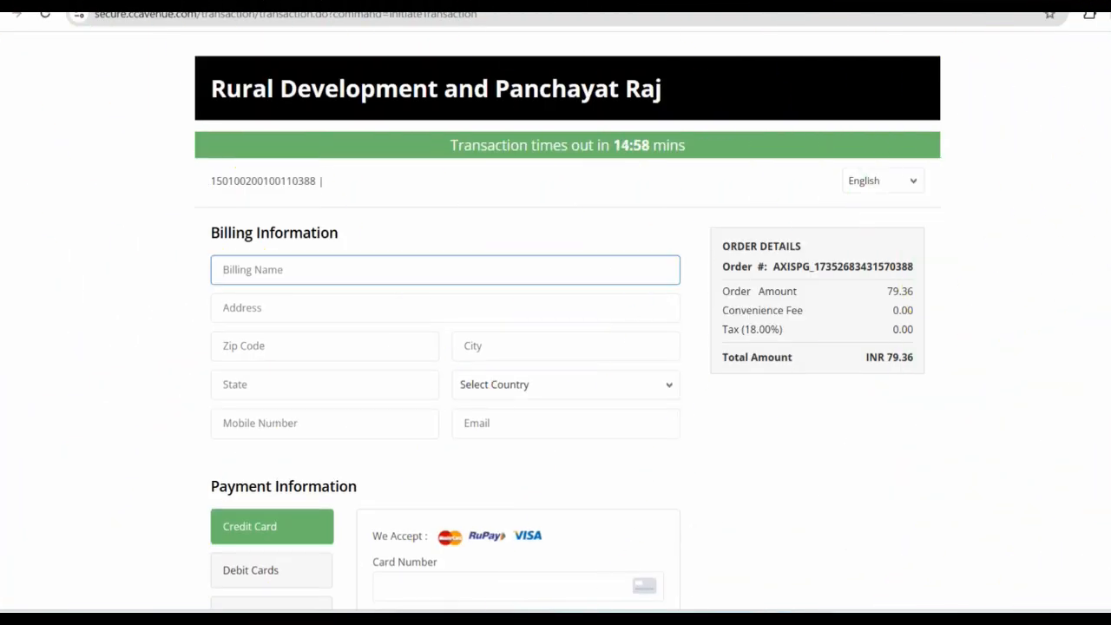
{"action": "type", "text": "abc"}
{"action": "left_click", "coordinate": [445, 308]}
{"action": "type", "text": "ab"}
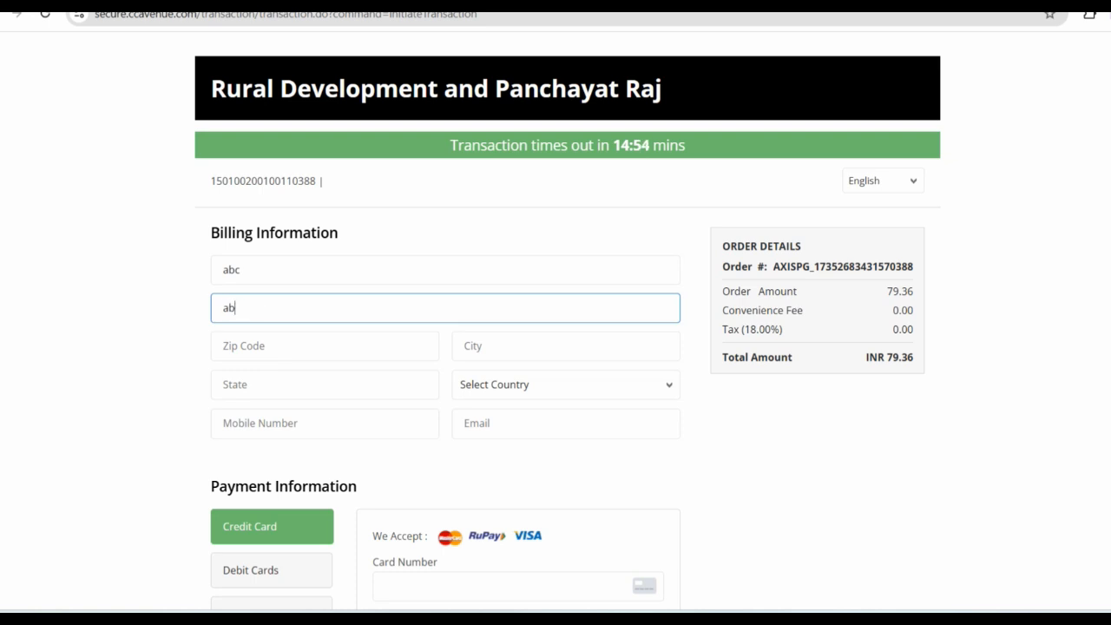
{"action": "type", "text": "c"}
{"action": "left_click", "coordinate": [325, 346]}
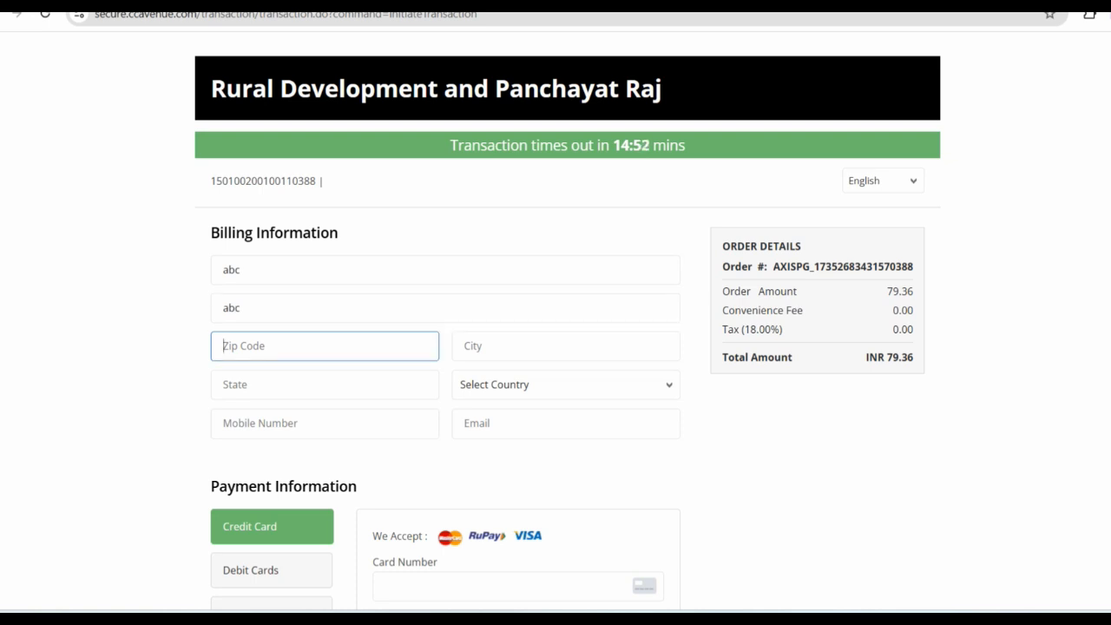
{"action": "type", "text": "581001"}
{"action": "left_click", "coordinate": [566, 345]}
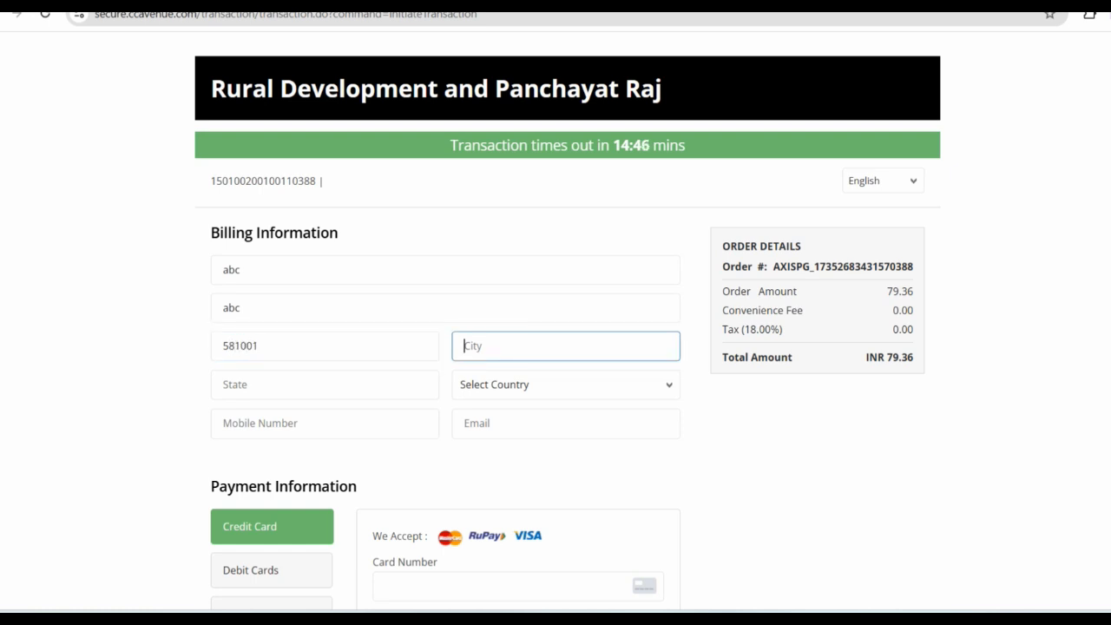
{"action": "type", "text": "bagalkot"}
Set state to karnataka and country to India, then move to the mobile number.
{"action": "left_click", "coordinate": [325, 383]}
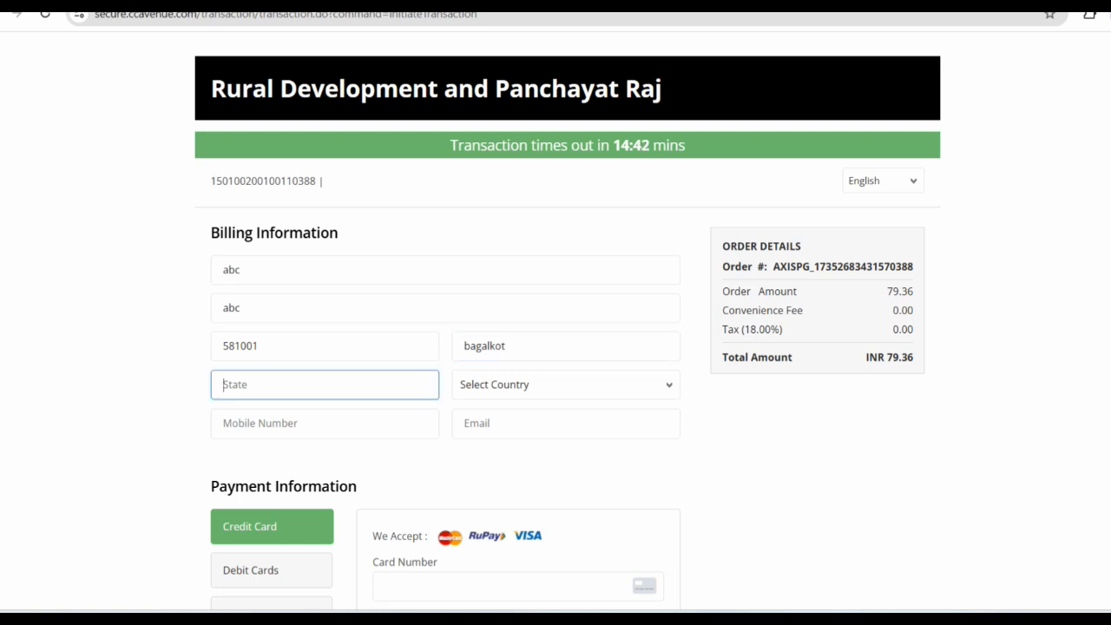
{"action": "type", "text": "karnataka"}
{"action": "key", "text": "Tab"}
{"action": "key", "text": "alt+Down"}
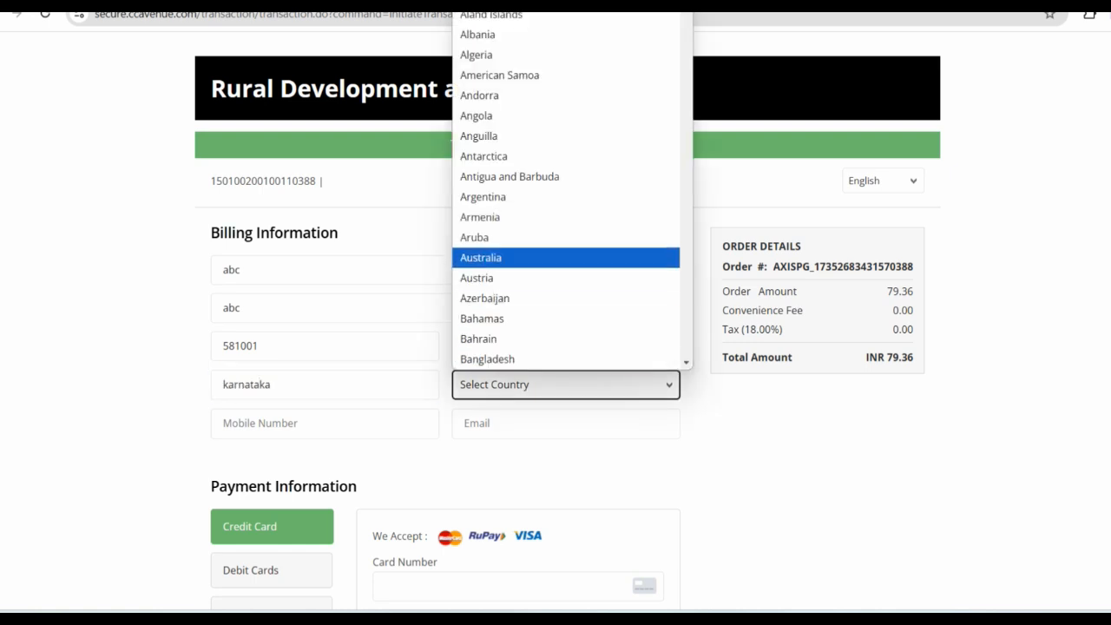
{"action": "scroll", "coordinate": [521, 278], "scroll_direction": "down", "scroll_amount": 5}
{"action": "type", "text": "india"}
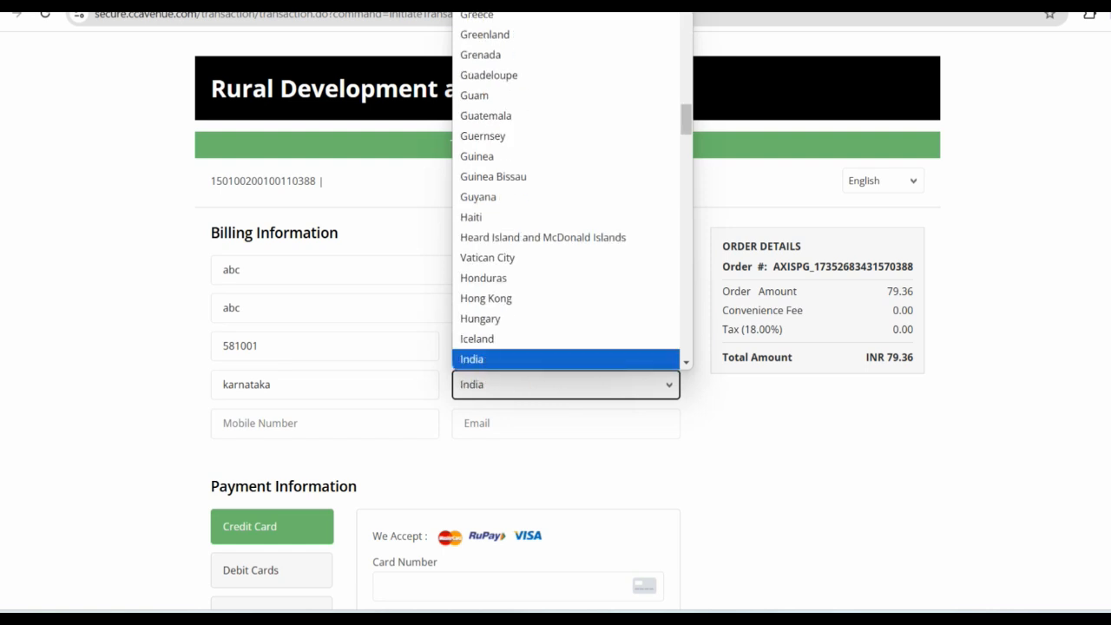
{"action": "key", "text": "Return"}
{"action": "key", "text": "Tab"}
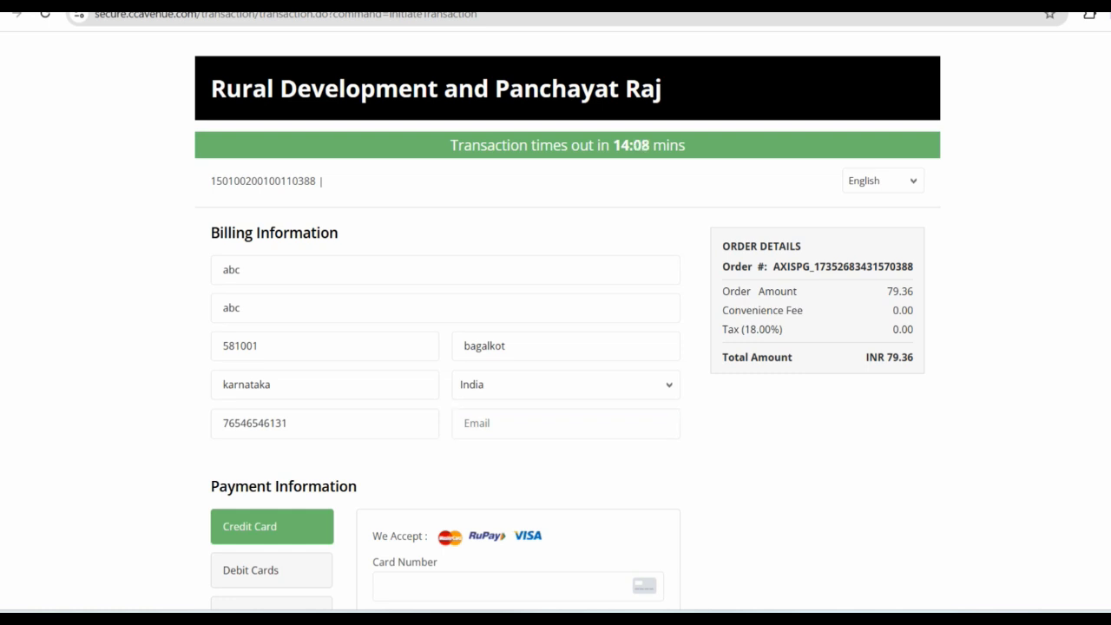
{"action": "scroll", "coordinate": [568, 320], "scroll_direction": "down", "scroll_amount": 4}
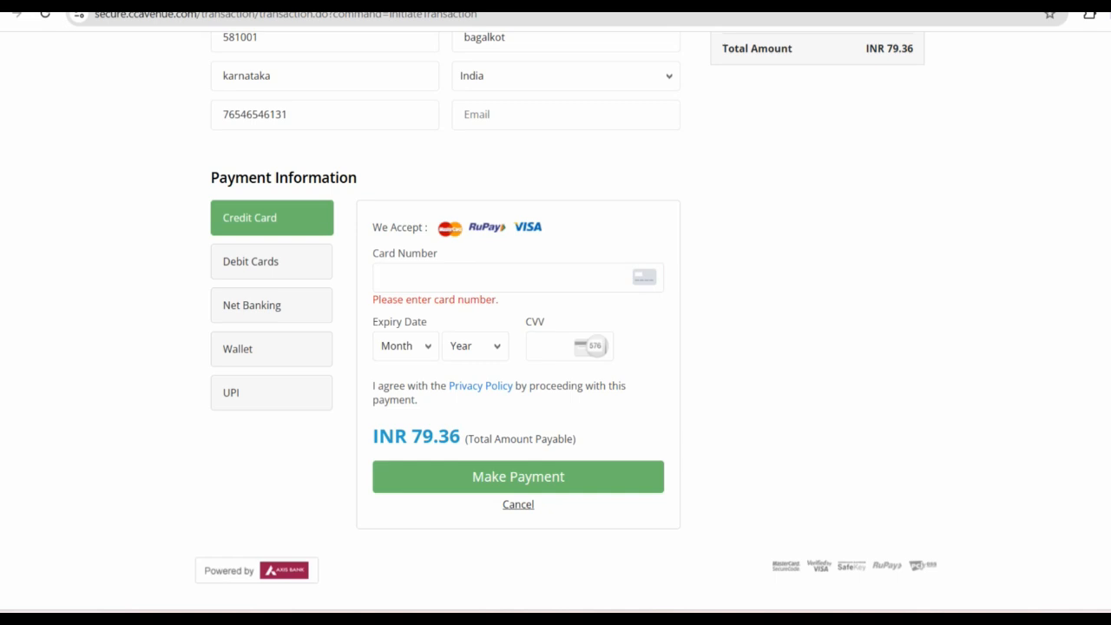
Look over the Debit Card, Net Banking and Wallet options, then pay by UPI ID.
{"action": "left_click", "coordinate": [272, 261]}
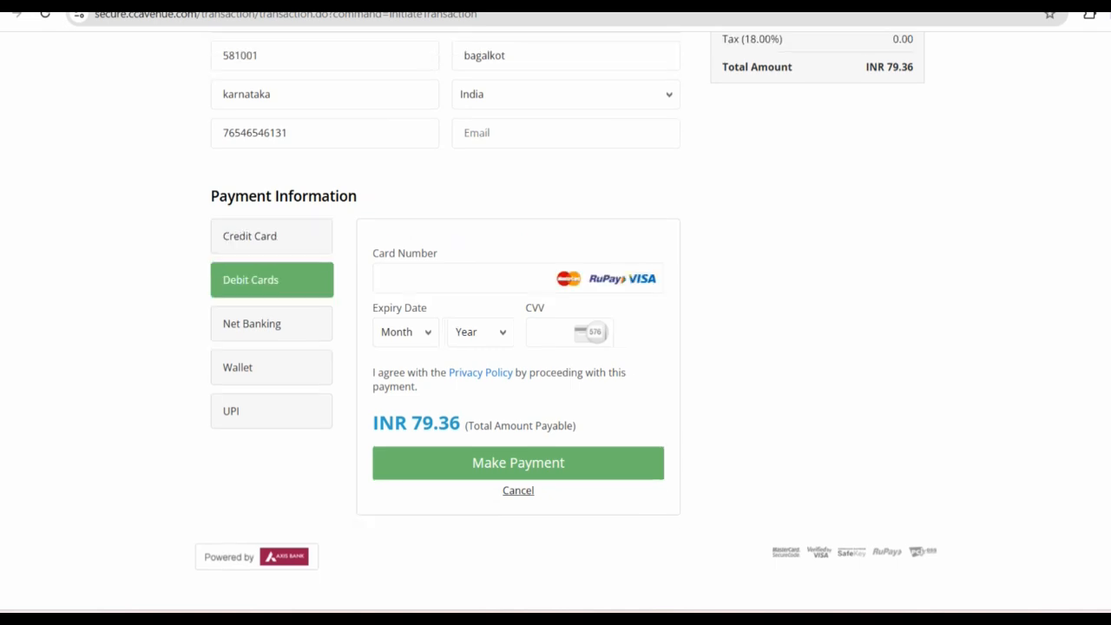
{"action": "left_click", "coordinate": [272, 323]}
{"action": "left_click", "coordinate": [272, 349]}
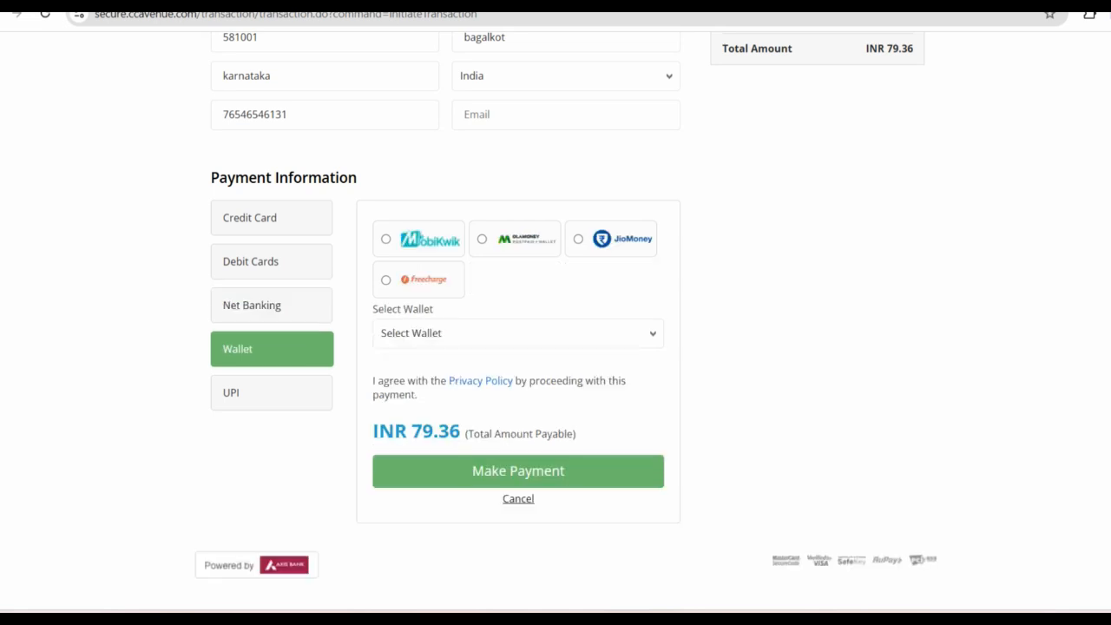
{"action": "left_click", "coordinate": [271, 389]}
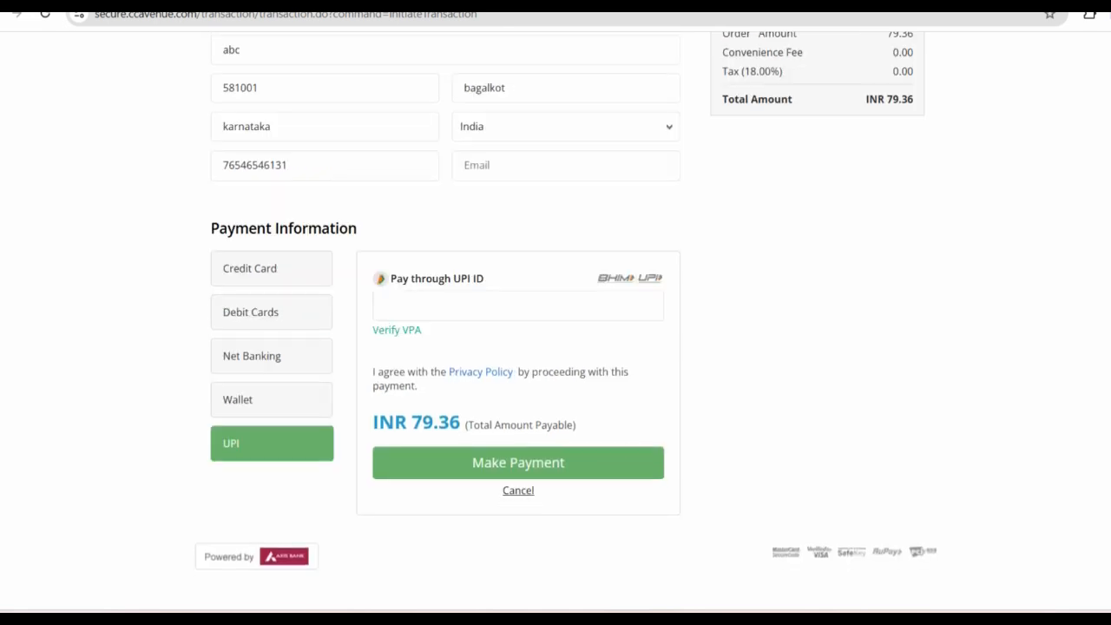
{"action": "left_click", "coordinate": [519, 305]}
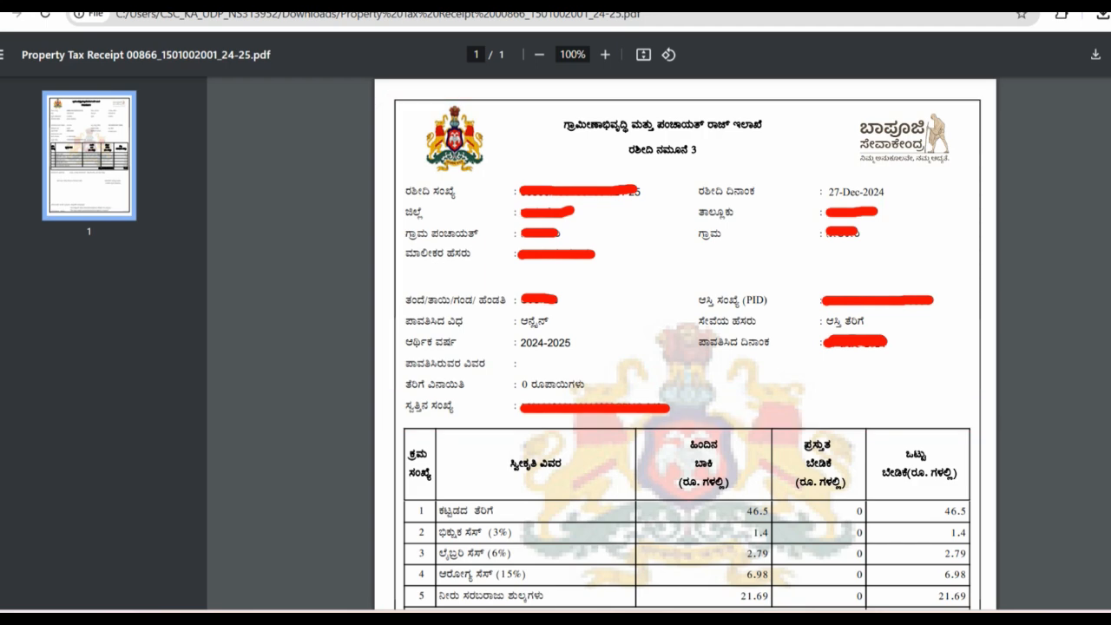
Scroll through the downloaded property tax receipt PDF.
{"action": "scroll", "coordinate": [686, 347], "scroll_direction": "down", "scroll_amount": 5}
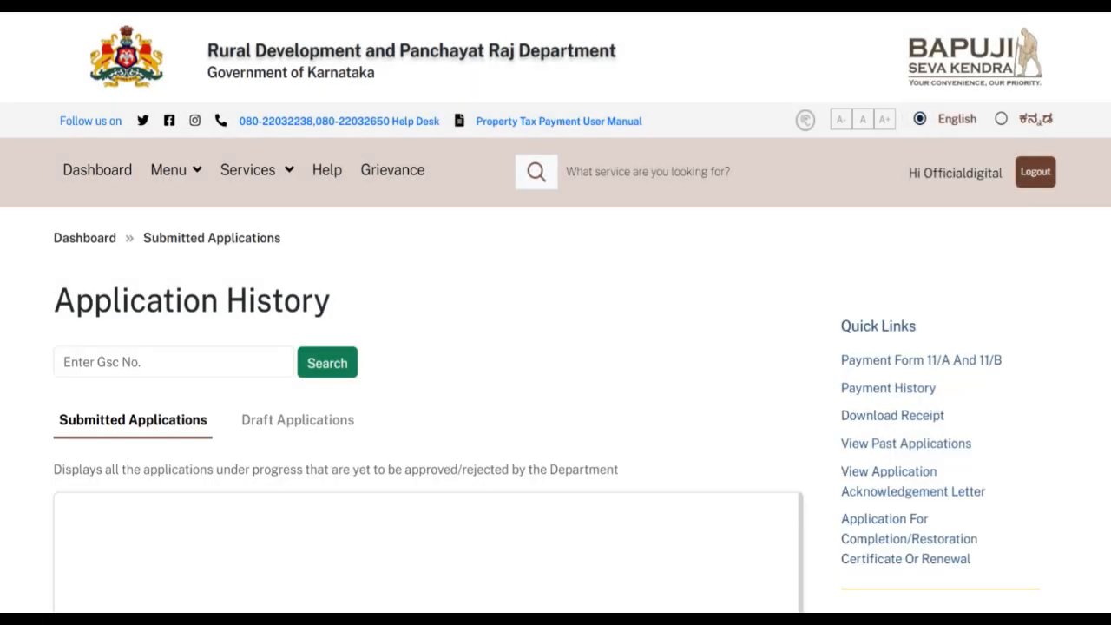
On the Download Receipt page, choose Property Tax as the service and search for receipts.
{"action": "mouse_move", "coordinate": [257, 170]}
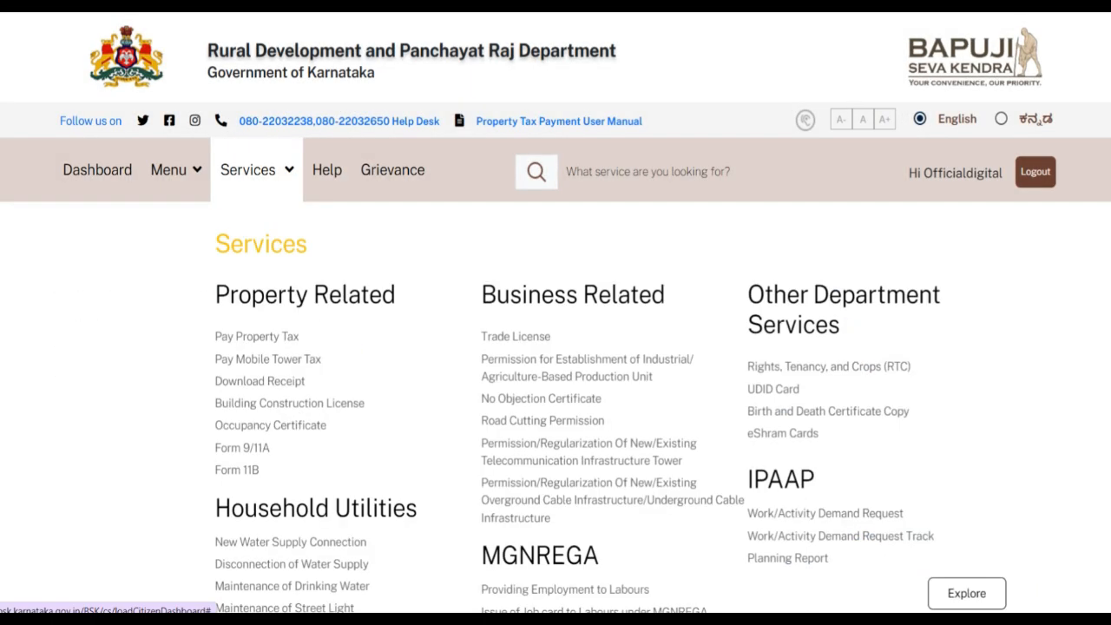
{"action": "left_click", "coordinate": [257, 336]}
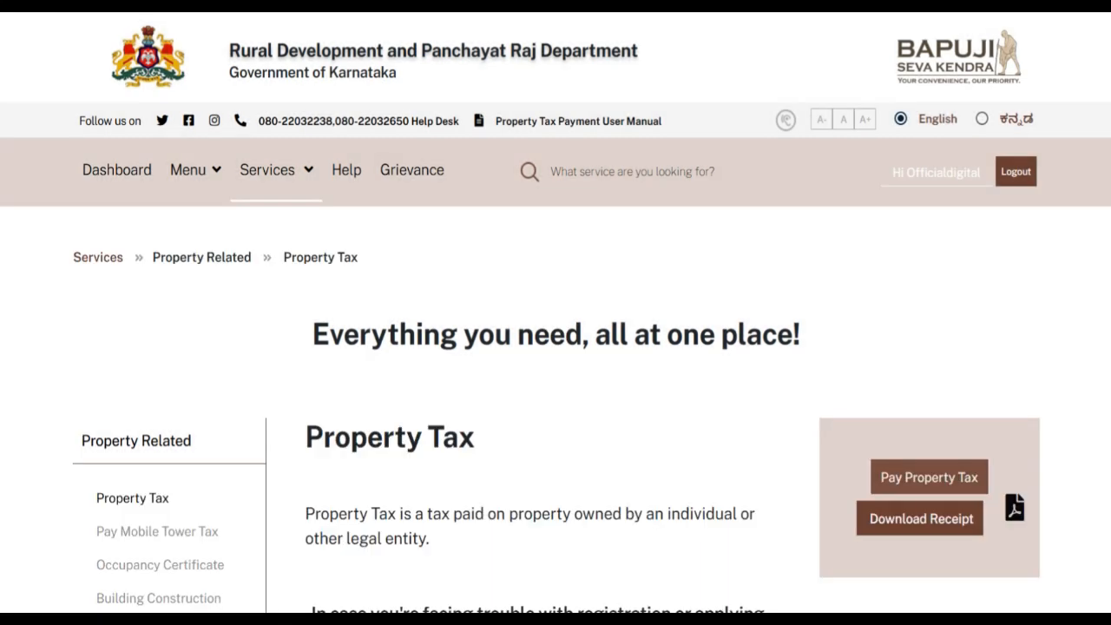
{"action": "left_click", "coordinate": [921, 518]}
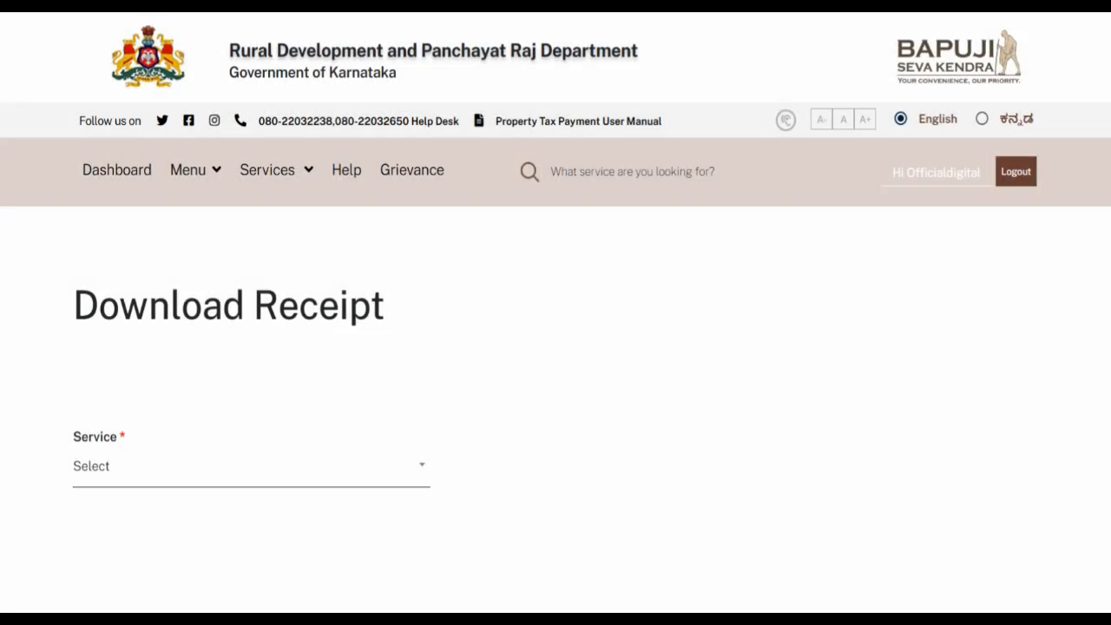
{"action": "left_click", "coordinate": [251, 466]}
{"action": "left_click", "coordinate": [115, 348]}
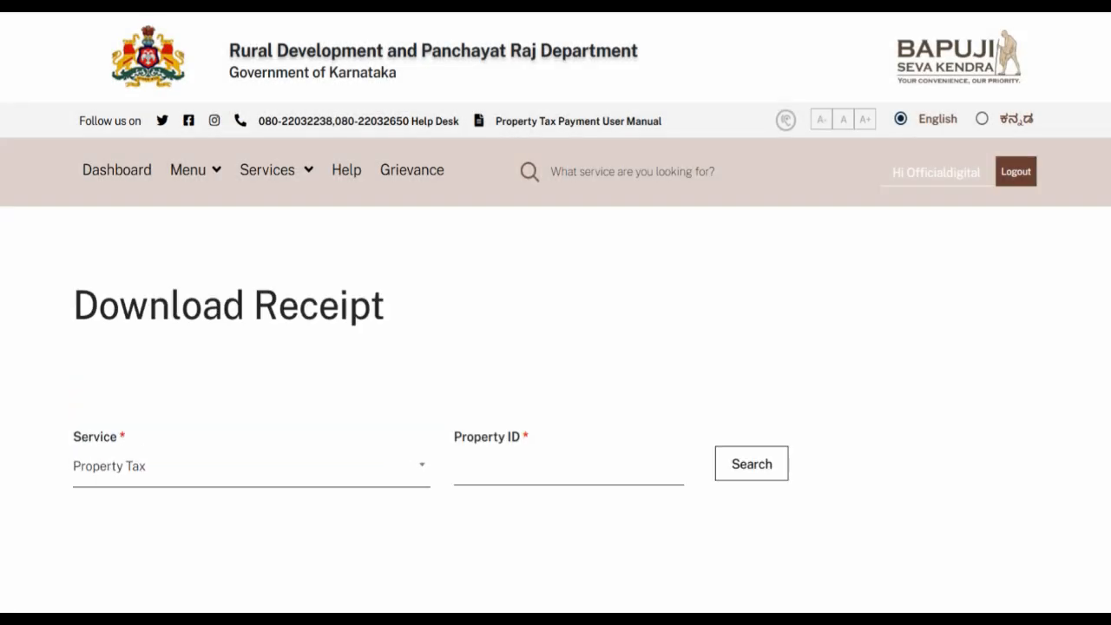
{"action": "left_click", "coordinate": [569, 469]}
{"action": "left_click", "coordinate": [752, 463]}
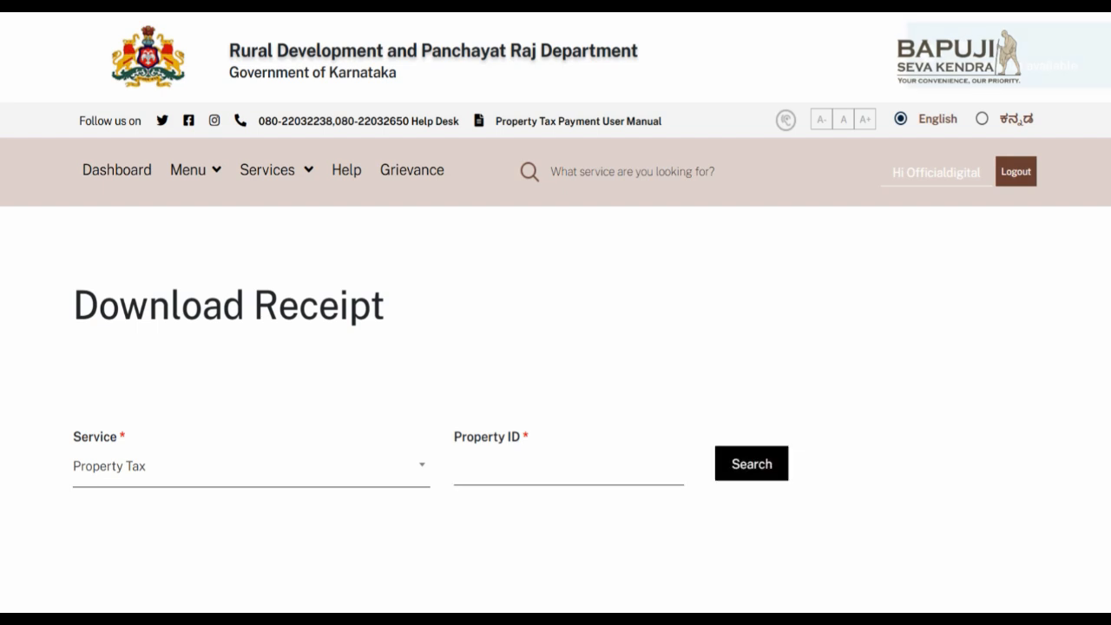